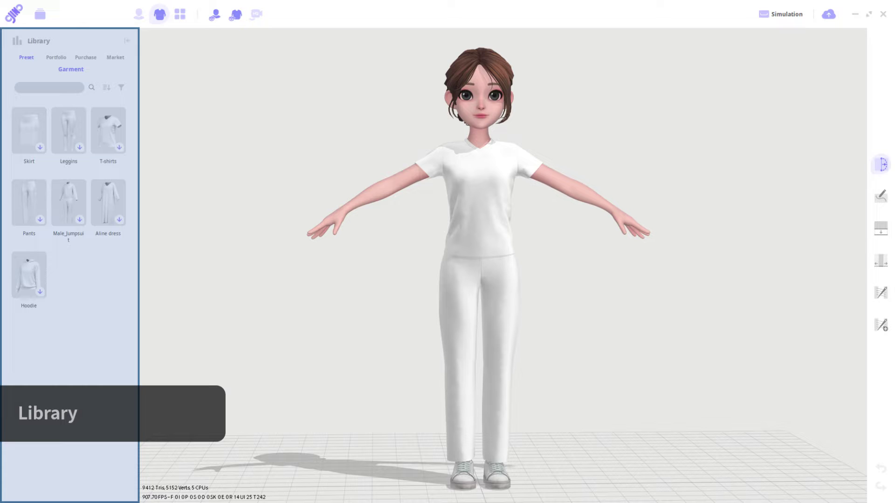
- Try the Alice_Short1 and Alice_Short2 preset hairstyles on the avatar
{"action": "left_click", "coordinate": [139, 14]}
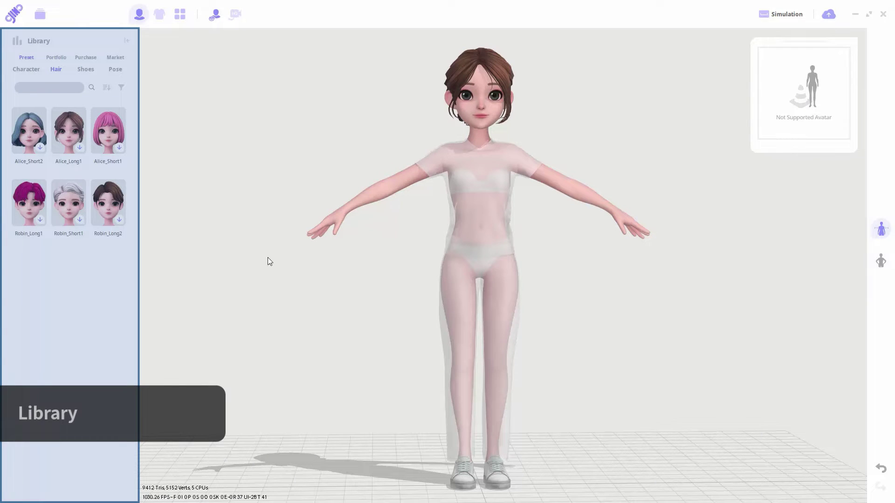
{"action": "double_click", "coordinate": [99, 133]}
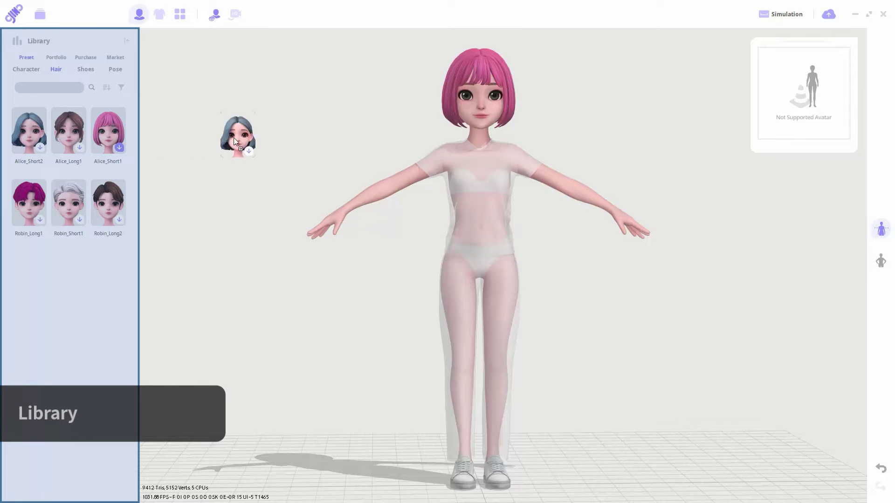
{"action": "left_click_drag", "start_coordinate": [233, 138], "coordinate": [301, 150]}
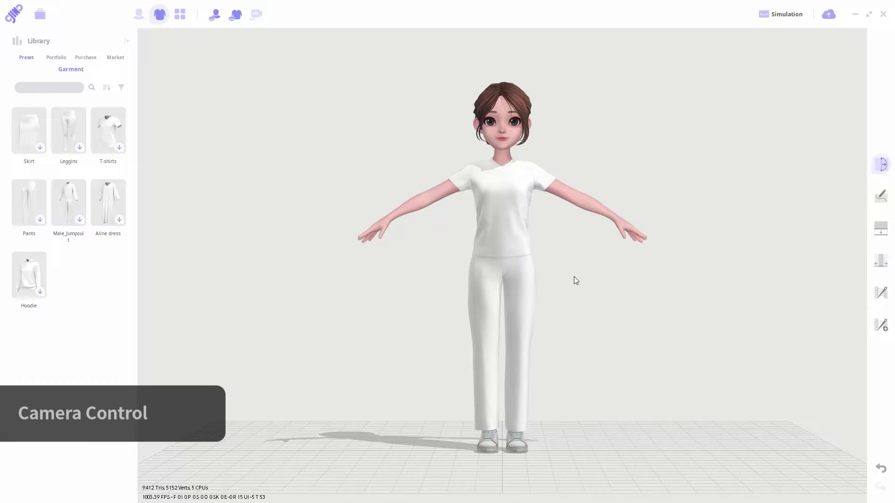
{"action": "mouse_move", "coordinate": [574, 276]}
{"action": "right_mouse_down"}
{"action": "mouse_move", "coordinate": [556, 286]}
{"action": "mouse_move", "coordinate": [549, 253]}
{"action": "mouse_move", "coordinate": [577, 303]}
{"action": "mouse_move", "coordinate": [535, 295]}
{"action": "mouse_move", "coordinate": [595, 273]}
{"action": "mouse_move", "coordinate": [568, 303]}
{"action": "mouse_move", "coordinate": [616, 270]}
{"action": "mouse_move", "coordinate": [569, 301]}
{"action": "mouse_move", "coordinate": [602, 276]}
{"action": "mouse_move", "coordinate": [588, 280]}
{"action": "right_mouse_up"}
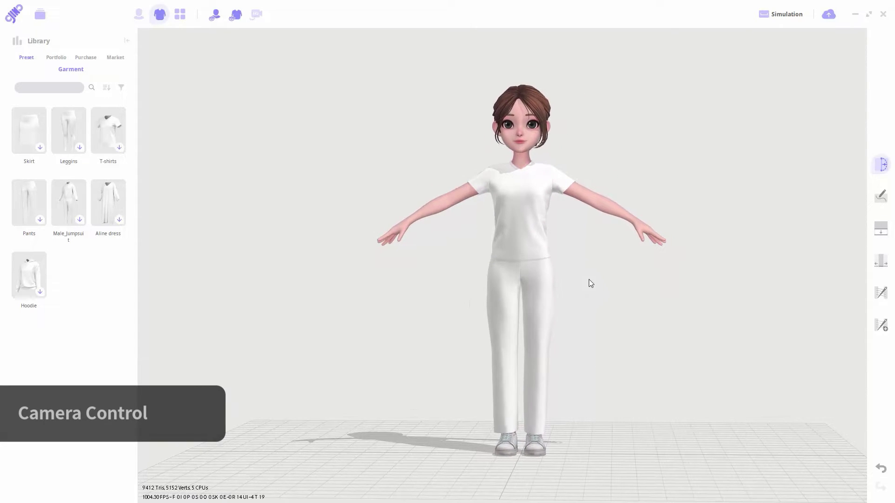
{"action": "scroll", "coordinate": [589, 279], "scroll_direction": "down", "scroll_amount": 2}
{"action": "scroll", "coordinate": [588, 276], "scroll_direction": "up", "scroll_amount": 4}
{"action": "scroll", "coordinate": [588, 278], "scroll_direction": "down", "scroll_amount": 2}
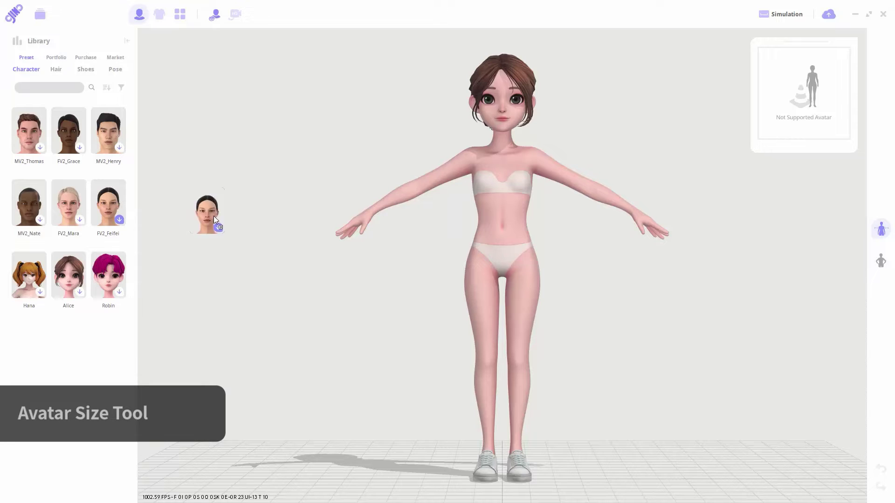
- Replace the current avatar with the FV2_Feifei preset character
{"action": "left_click_drag", "start_coordinate": [213, 216], "coordinate": [242, 228]}
{"action": "left_click", "coordinate": [466, 300]}
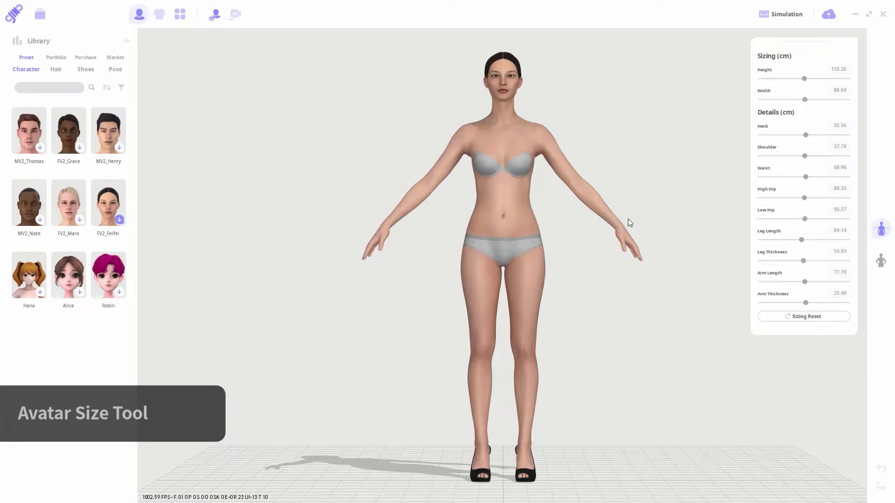
- Try avatar sizing with height 154.50, width 82.40, leg thickness 54.80 and leg length about 76 cm, and reset the sizing
{"action": "left_click_drag", "start_coordinate": [807, 81], "coordinate": [810, 99]}
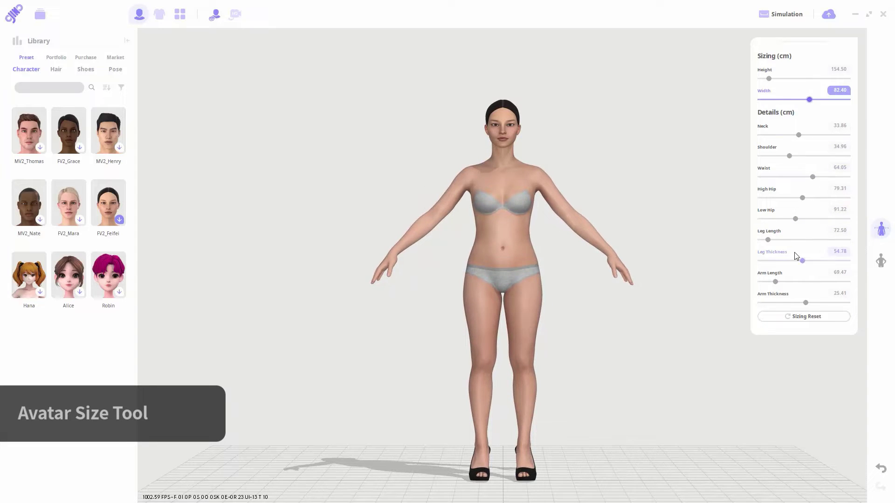
{"action": "mouse_move", "coordinate": [802, 261]}
{"action": "left_mouse_down"}
{"action": "mouse_move", "coordinate": [770, 263]}
{"action": "mouse_move", "coordinate": [803, 263]}
{"action": "left_mouse_up"}
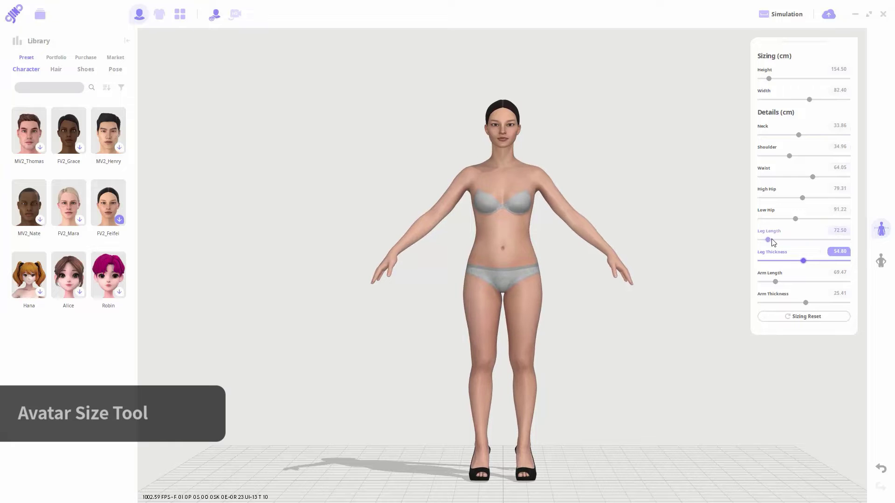
{"action": "left_click_drag", "start_coordinate": [769, 240], "coordinate": [782, 243]}
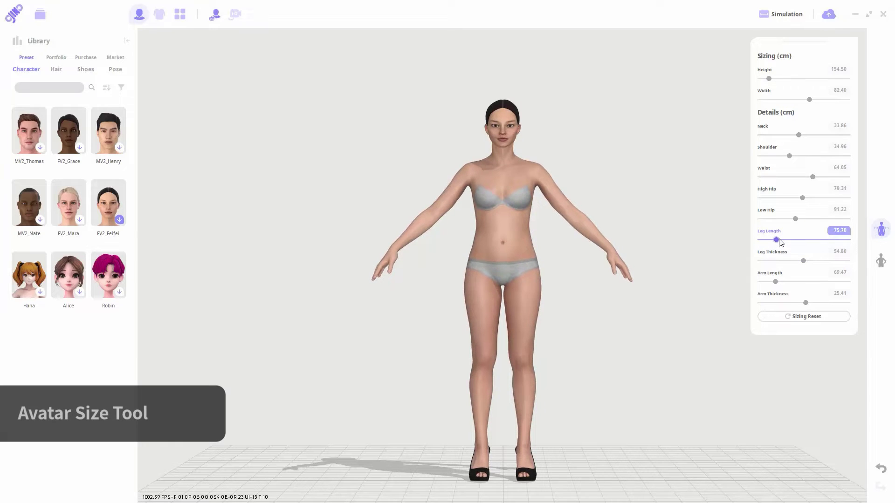
{"action": "left_click", "coordinate": [800, 316]}
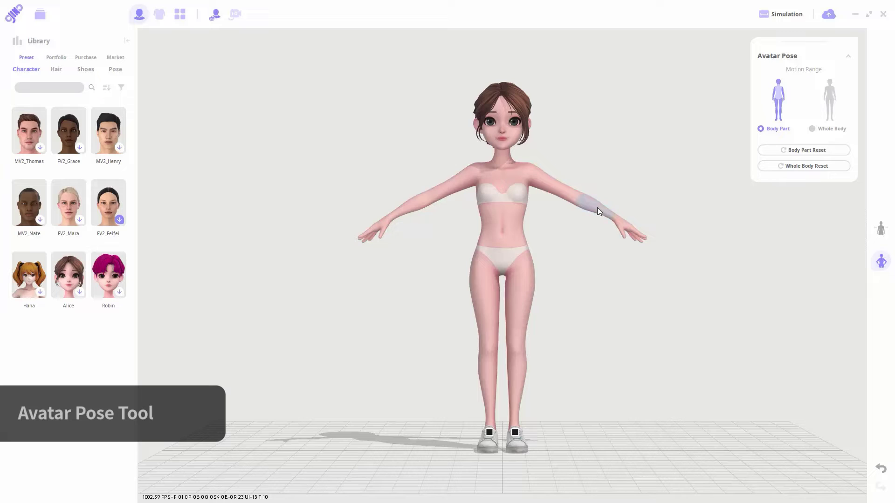
- Lower the avatar's left and right arms beside the body by posing individual body parts
{"action": "left_click_drag", "start_coordinate": [597, 211], "coordinate": [550, 263]}
{"action": "left_click", "coordinate": [407, 213]}
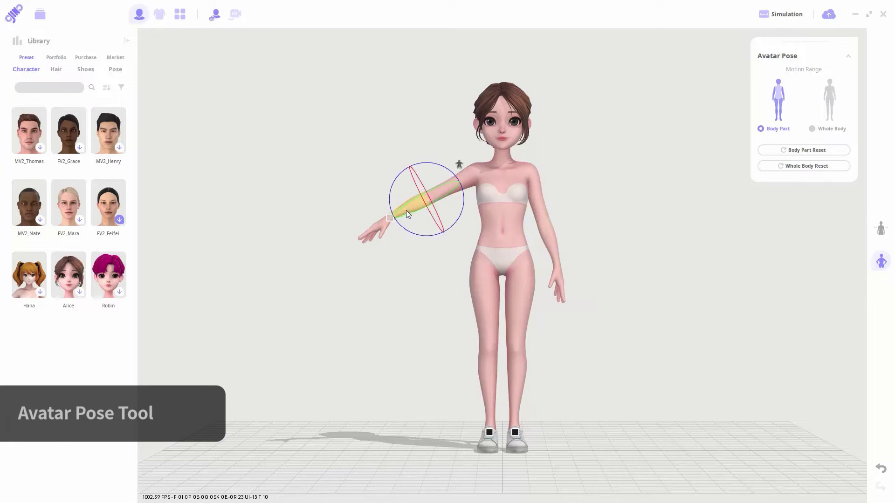
{"action": "left_click_drag", "start_coordinate": [406, 213], "coordinate": [455, 249]}
- Bend the avatar's forearms forward at the elbows
{"action": "right_click_drag", "start_coordinate": [483, 251], "coordinate": [436, 273]}
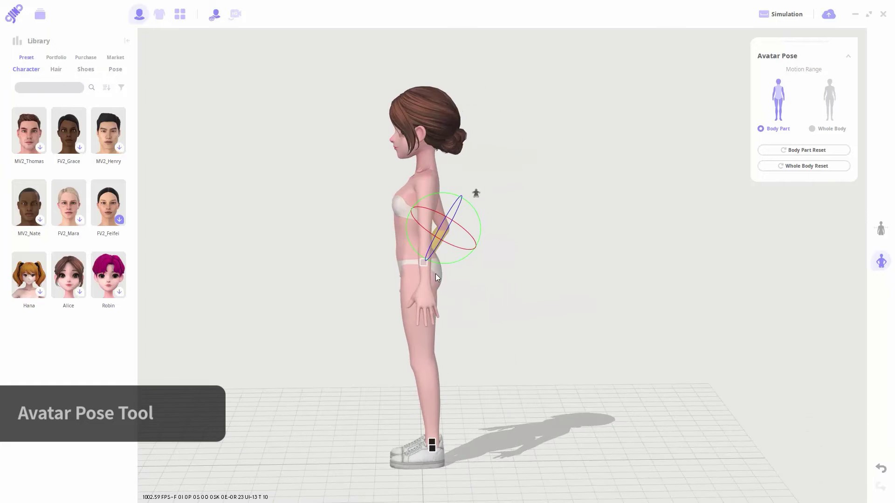
{"action": "left_click", "coordinate": [433, 275]}
{"action": "left_click_drag", "start_coordinate": [427, 276], "coordinate": [417, 255]}
{"action": "right_click_drag", "start_coordinate": [418, 256], "coordinate": [405, 270]}
{"action": "left_click", "coordinate": [382, 272]}
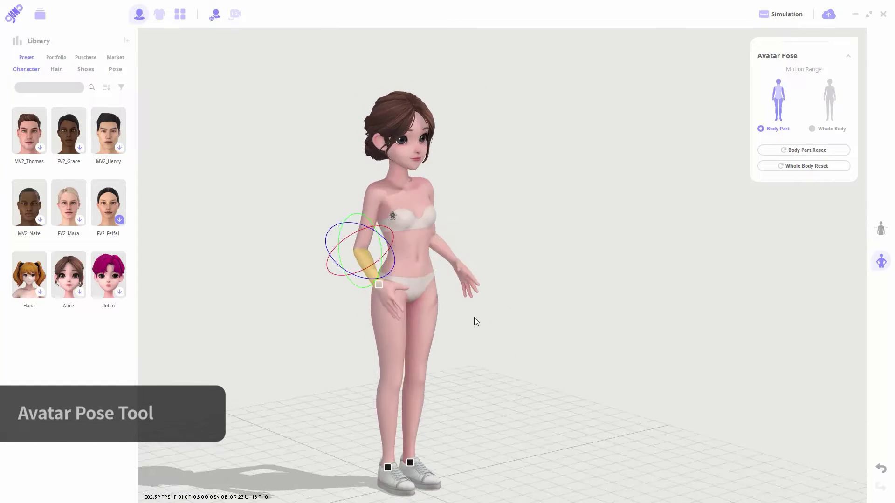
- Raise the avatar's left leg off the ground and bend it at the knee
{"action": "right_click_drag", "start_coordinate": [474, 321], "coordinate": [432, 323]}
{"action": "middle_click_drag", "start_coordinate": [431, 324], "coordinate": [432, 264]}
{"action": "left_click", "coordinate": [410, 340]}
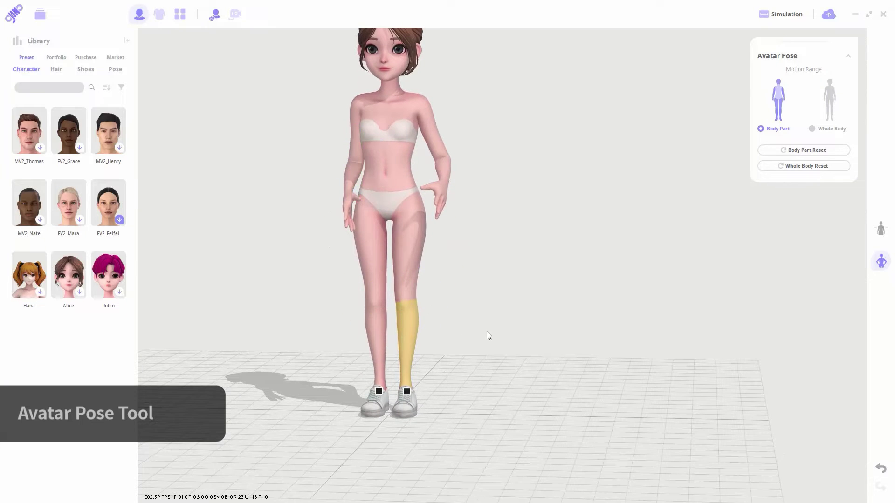
{"action": "mouse_move", "coordinate": [428, 356]}
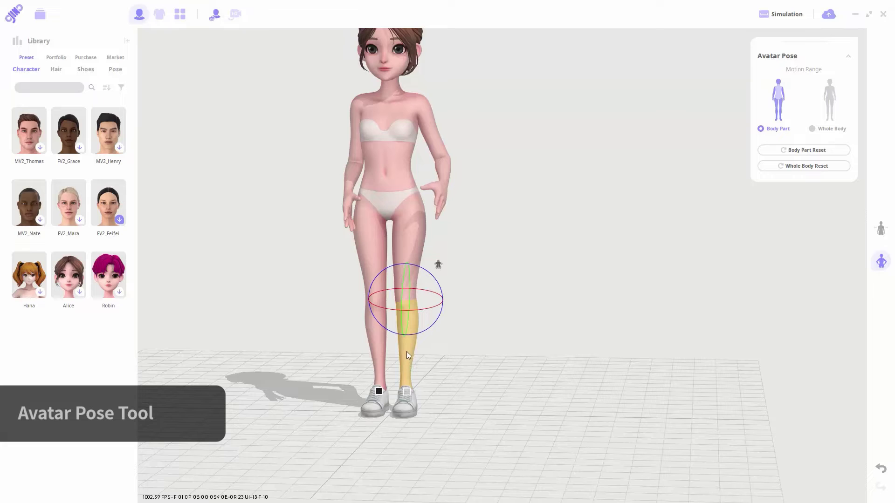
{"action": "left_click_drag", "start_coordinate": [405, 356], "coordinate": [508, 335]}
{"action": "right_click_drag", "start_coordinate": [508, 336], "coordinate": [407, 352]}
{"action": "left_click_drag", "start_coordinate": [406, 352], "coordinate": [390, 280]}
{"action": "right_click_drag", "start_coordinate": [390, 281], "coordinate": [426, 315]}
{"action": "left_click_drag", "start_coordinate": [426, 317], "coordinate": [383, 324]}
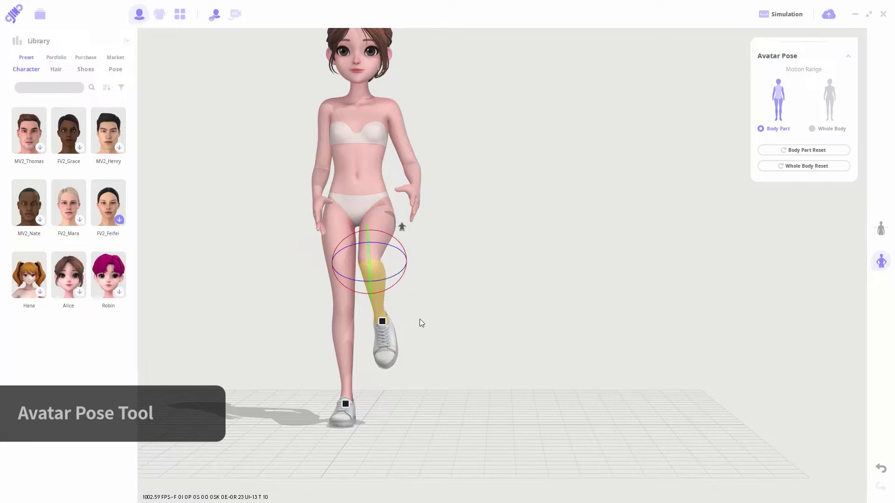
- Adjust the pose of the avatar's raised left thigh
{"action": "right_click_drag", "start_coordinate": [420, 322], "coordinate": [428, 347]}
{"action": "left_click", "coordinate": [389, 211]}
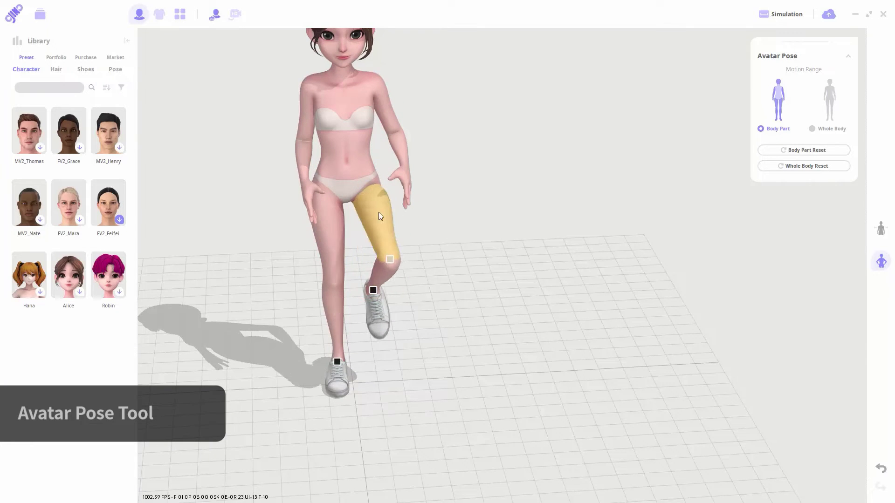
{"action": "mouse_move", "coordinate": [378, 214]}
{"action": "left_mouse_down"}
{"action": "mouse_move", "coordinate": [396, 216]}
{"action": "mouse_move", "coordinate": [381, 216]}
{"action": "left_mouse_up"}
{"action": "right_click_drag", "start_coordinate": [380, 217], "coordinate": [422, 325]}
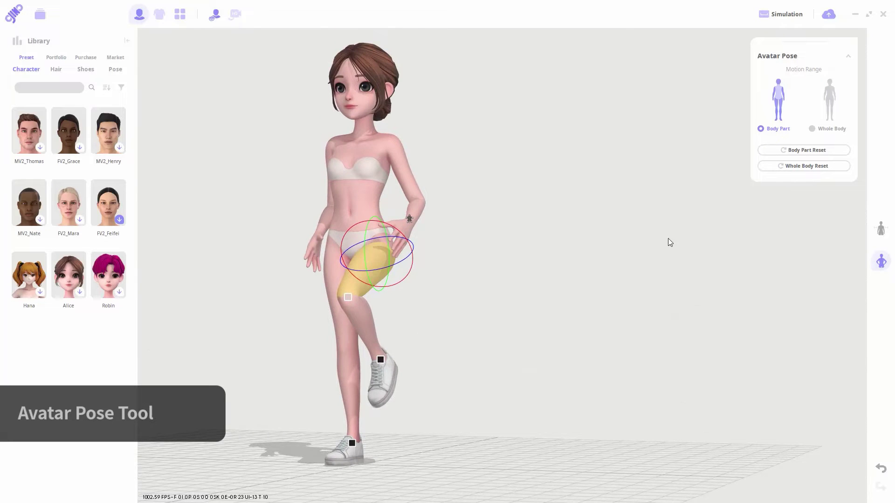
- Reset the avatar's whole body pose and deselect the left thigh
{"action": "left_click", "coordinate": [772, 167]}
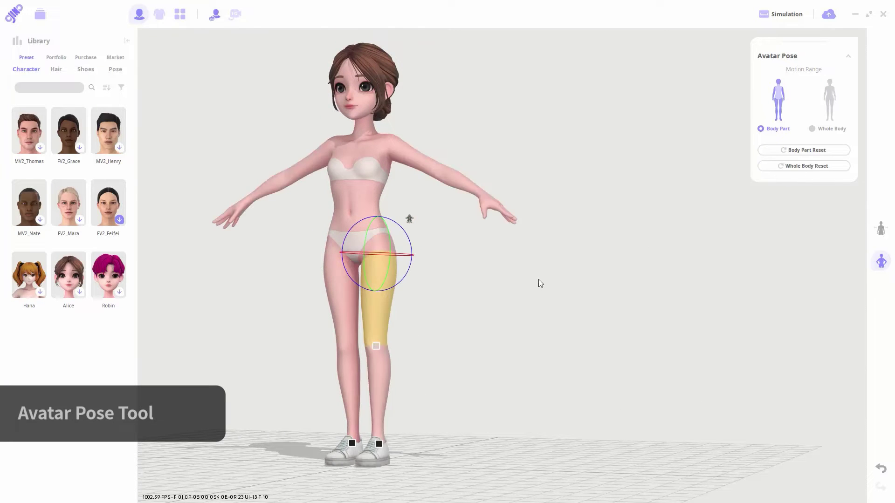
{"action": "right_click_drag", "start_coordinate": [538, 279], "coordinate": [550, 306]}
{"action": "left_click", "coordinate": [550, 306]}
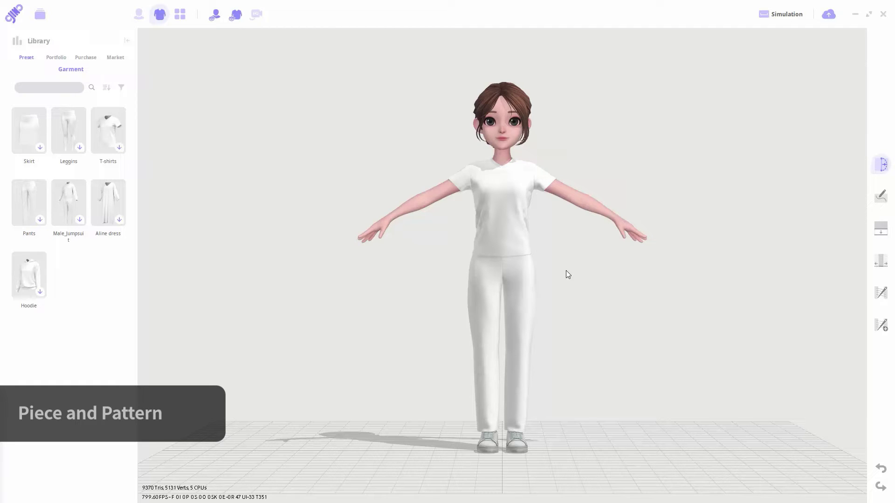
- Examine the garments by selecting the pants piece, the T-shirt piece, and its front and right sleeve patterns
{"action": "left_click", "coordinate": [532, 287]}
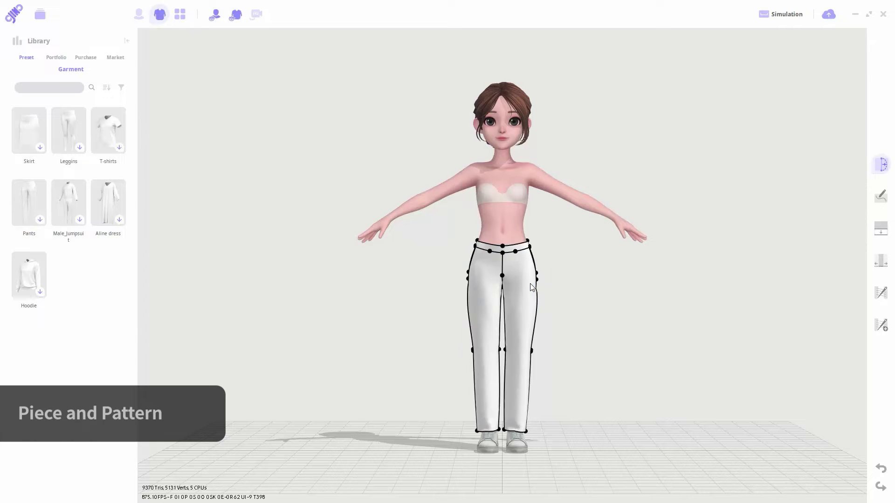
{"action": "left_click", "coordinate": [556, 257]}
{"action": "left_click", "coordinate": [519, 231]}
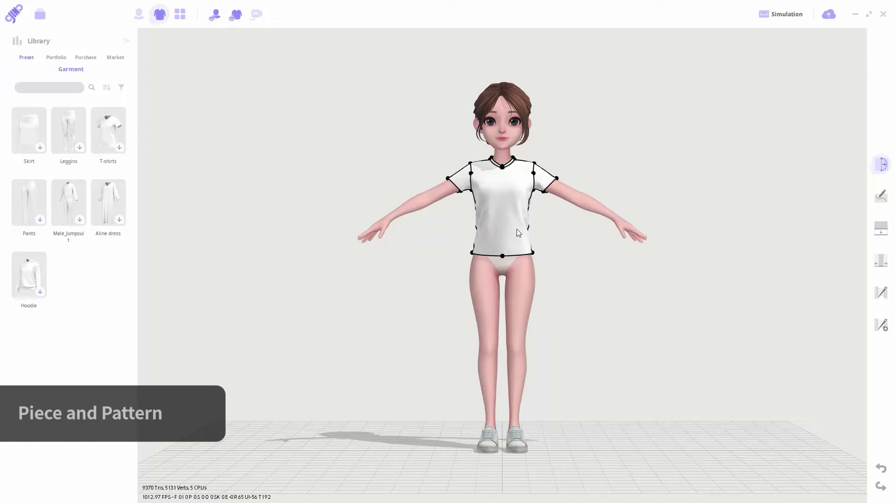
{"action": "left_click", "coordinate": [498, 190]}
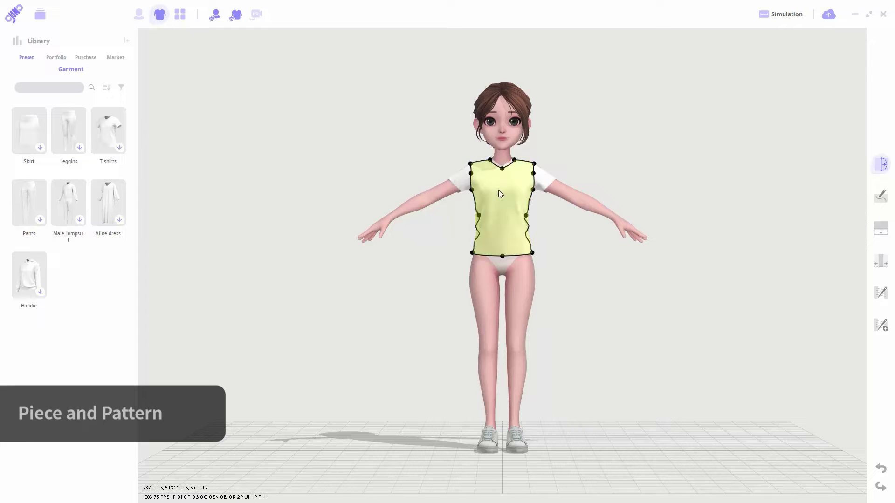
{"action": "left_click", "coordinate": [463, 181]}
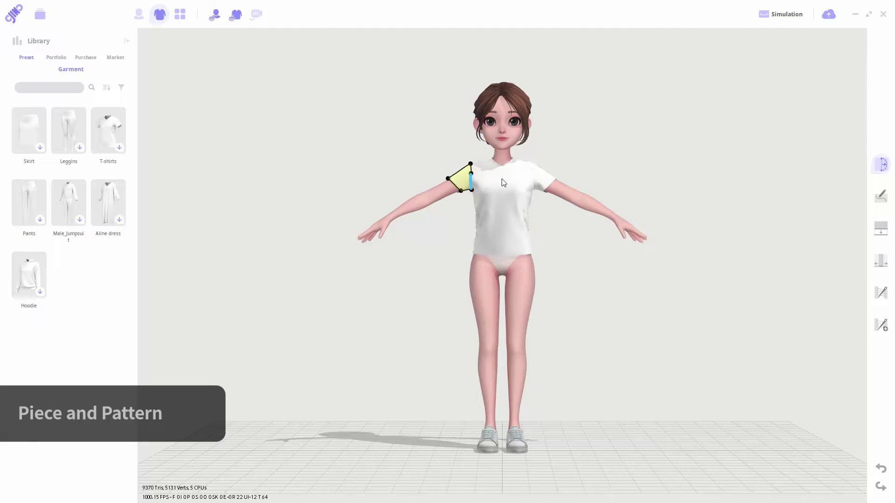
- Delete the left and right sleeve patterns from the T-shirt
{"action": "left_click", "coordinate": [543, 180]}
{"action": "key", "text": "Delete"}
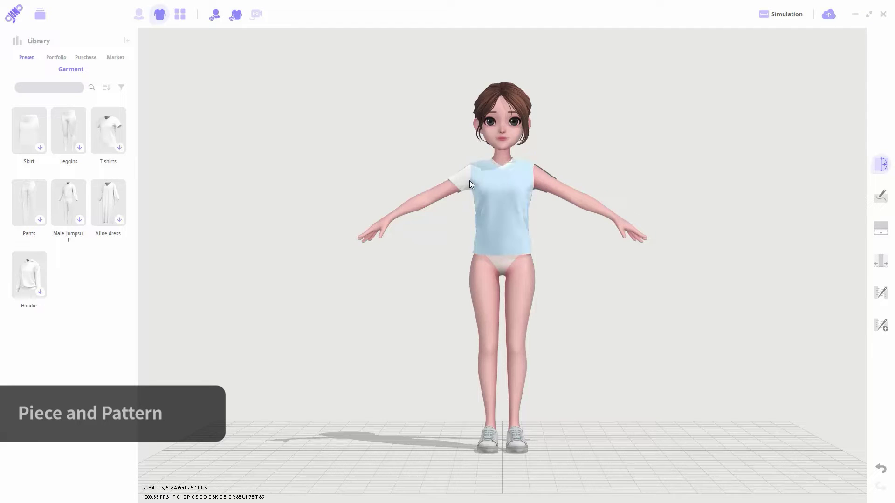
{"action": "left_click", "coordinate": [460, 180]}
{"action": "key", "text": "Delete"}
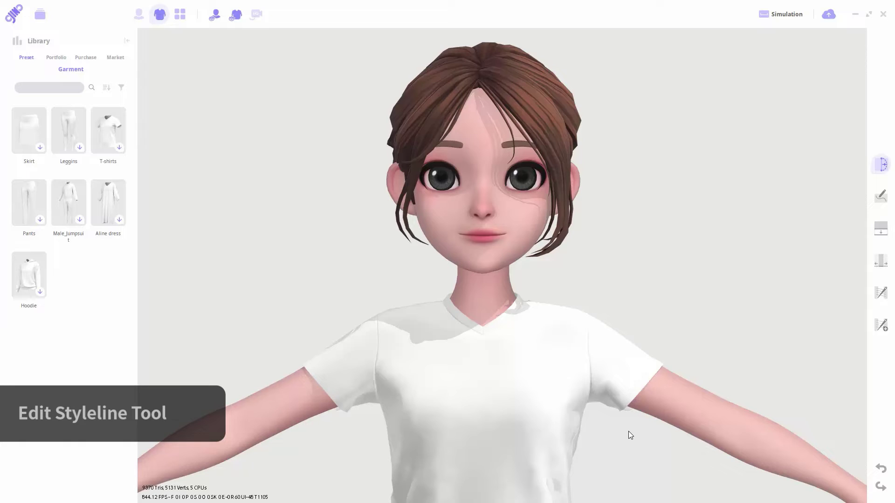
- Deepen the T-shirt's V-neck by moving the centre front neckline points down
{"action": "left_click", "coordinate": [544, 410]}
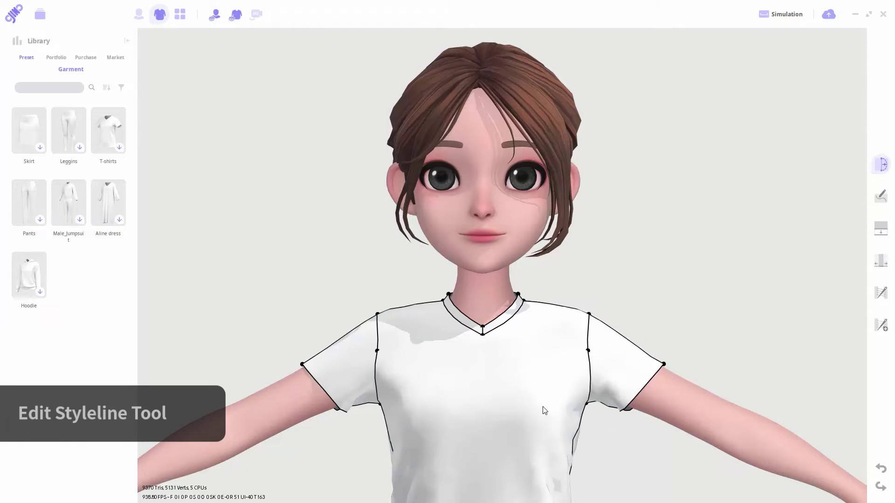
{"action": "left_click", "coordinate": [543, 393]}
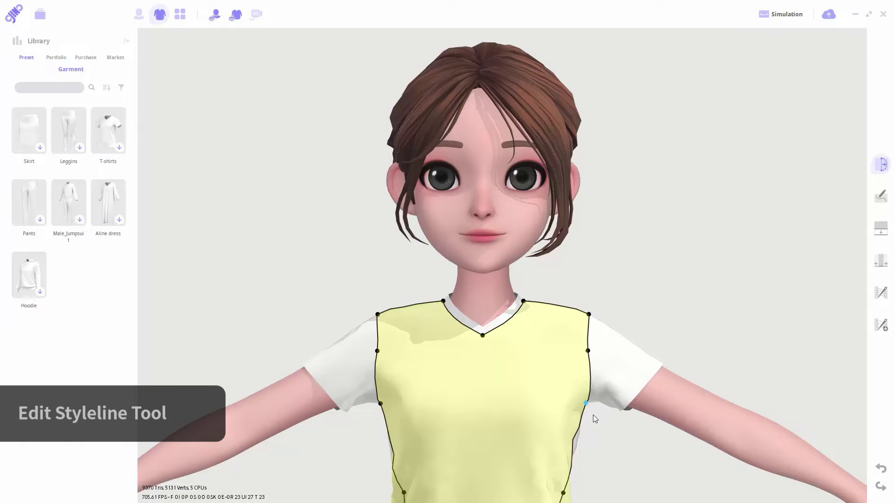
{"action": "left_click", "coordinate": [625, 429]}
{"action": "left_click_drag", "start_coordinate": [483, 328], "coordinate": [483, 368]}
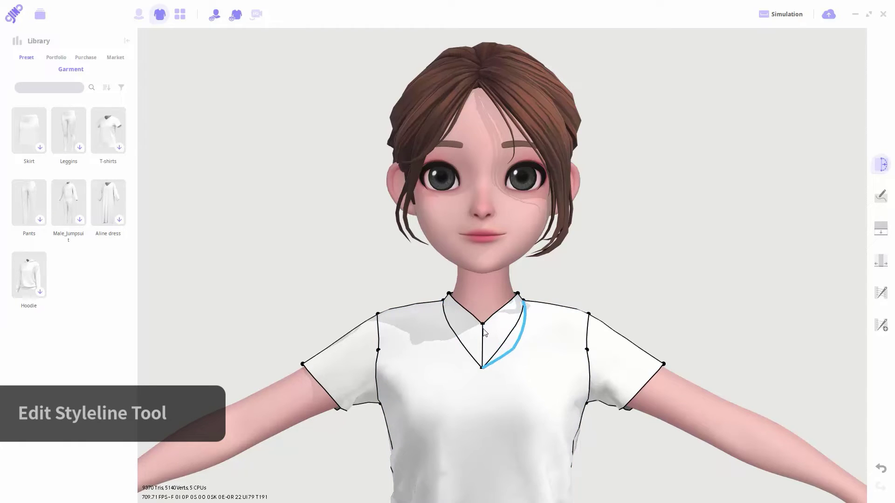
{"action": "left_click_drag", "start_coordinate": [482, 323], "coordinate": [483, 353]}
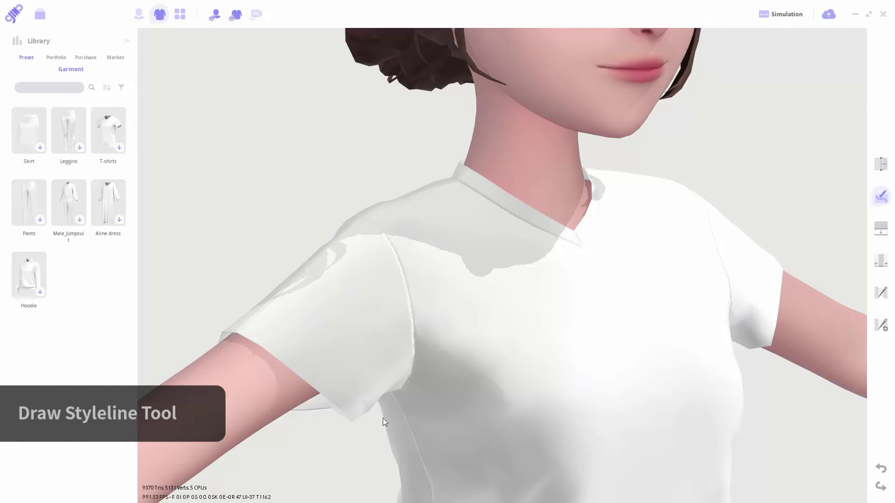
- Draw a styleline across the T-shirt front from the neckline to the right armhole, and select the resulting main front pattern
{"action": "left_click", "coordinate": [421, 401]}
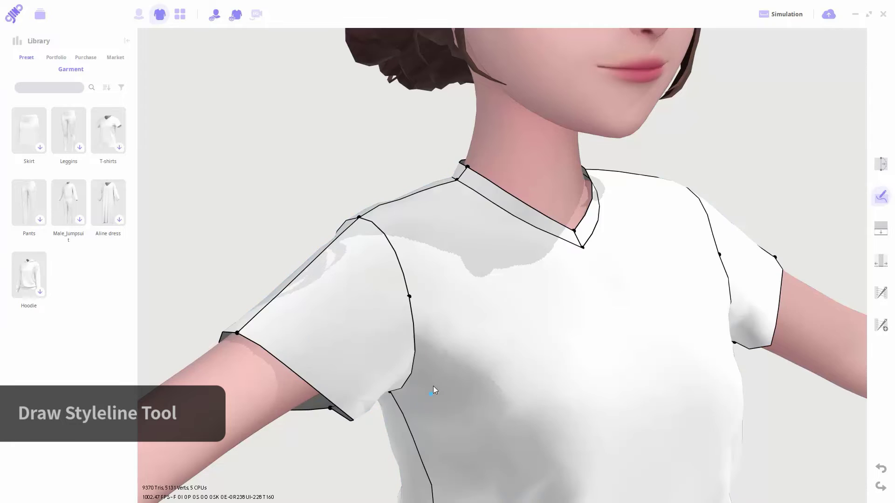
{"action": "left_click", "coordinate": [519, 219]}
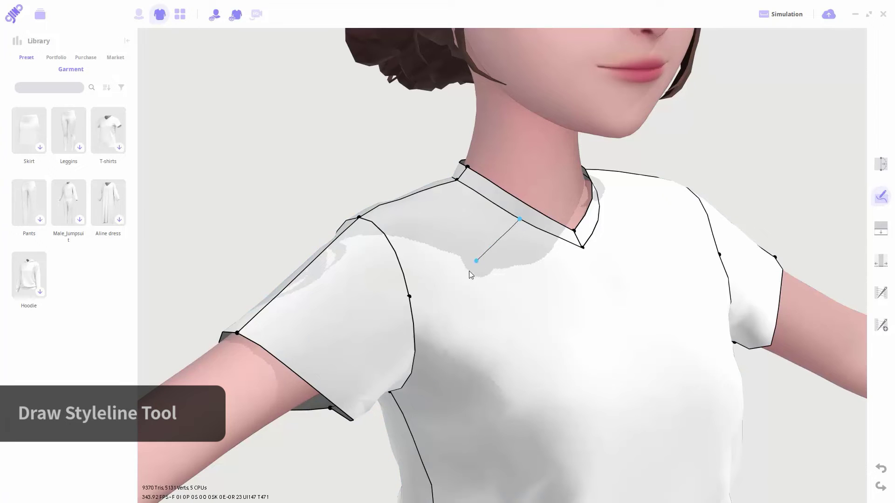
{"action": "left_click", "coordinate": [415, 347]}
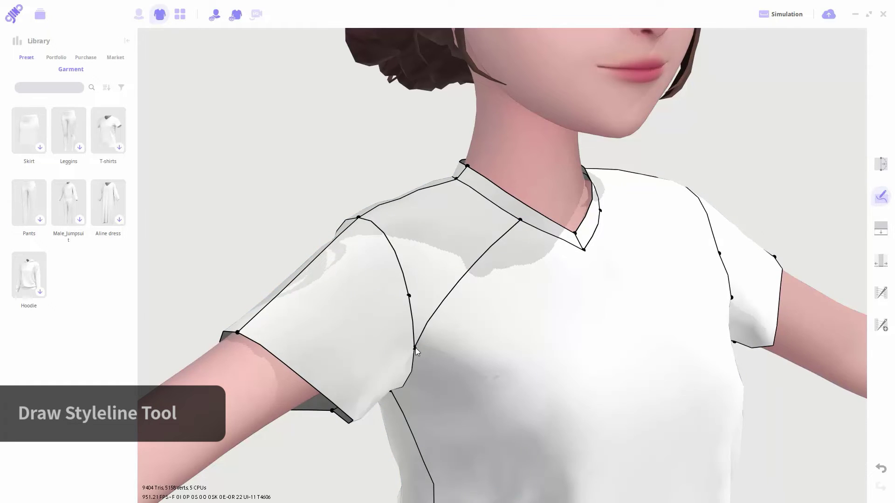
{"action": "left_click", "coordinate": [881, 164]}
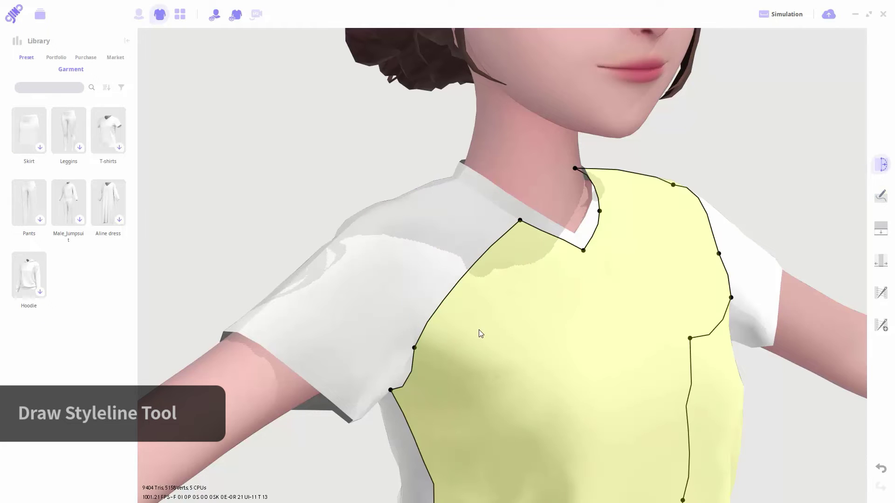
{"action": "scroll", "coordinate": [479, 329], "scroll_direction": "down", "scroll_amount": 3}
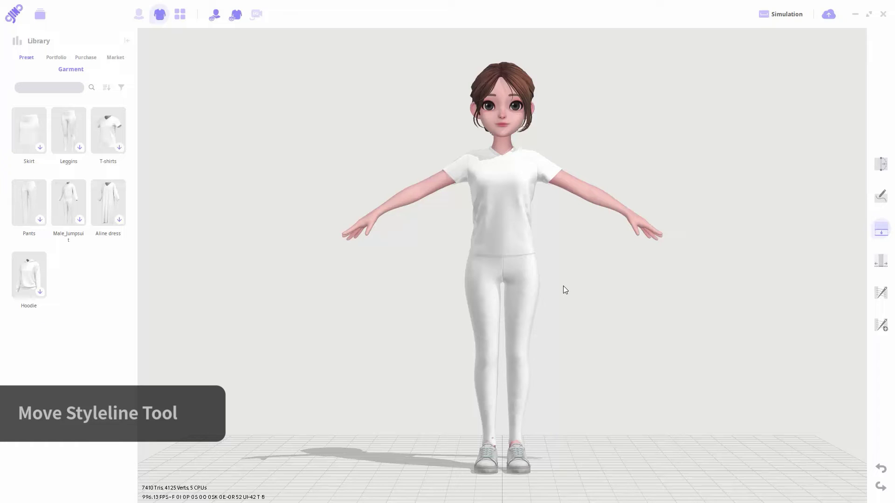
- Lengthen the T-shirt into a dress ending above the knee by moving the front and back hem stylelines down, simulating the drape
{"action": "left_click", "coordinate": [525, 240]}
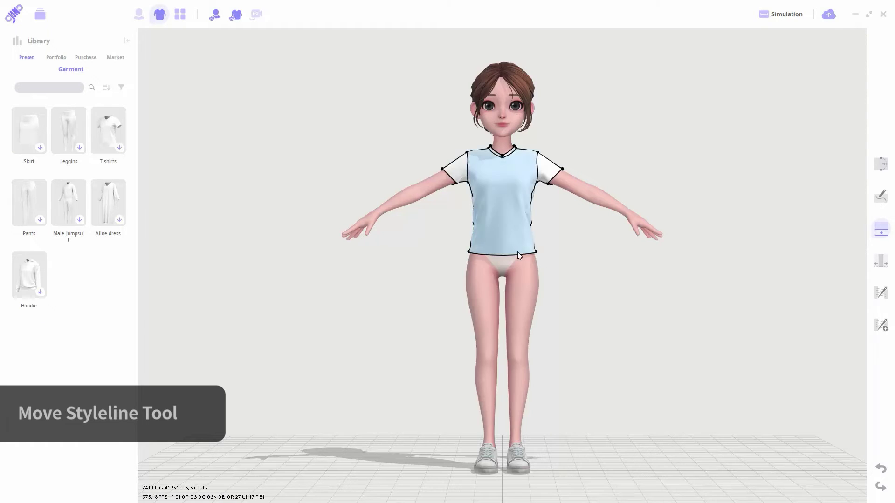
{"action": "left_click_drag", "start_coordinate": [518, 270], "coordinate": [522, 284]}
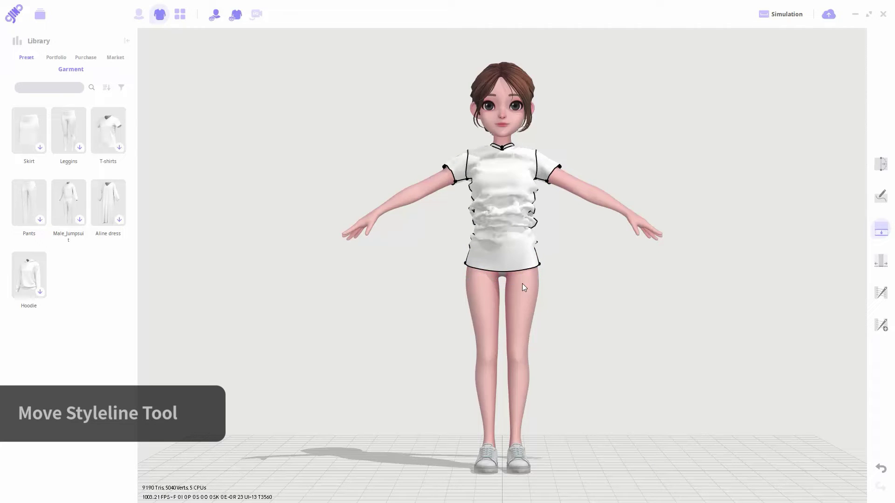
{"action": "key", "text": "space"}
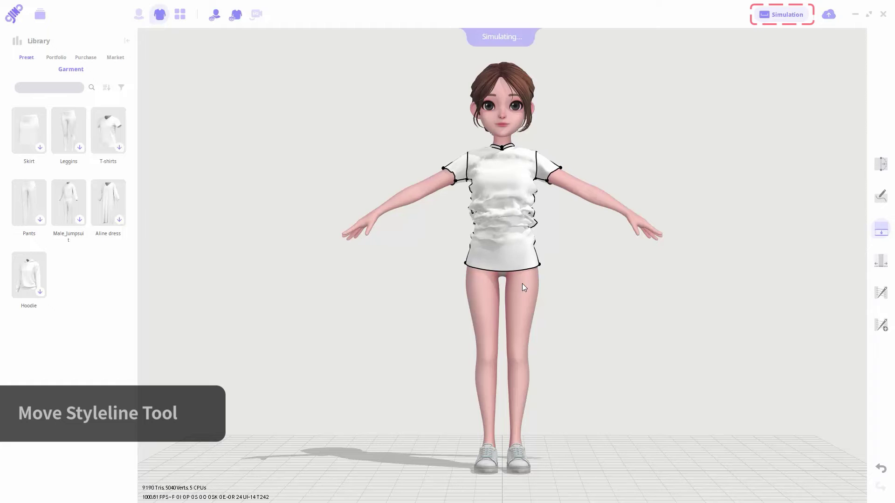
{"action": "left_click_drag", "start_coordinate": [522, 272], "coordinate": [479, 309]}
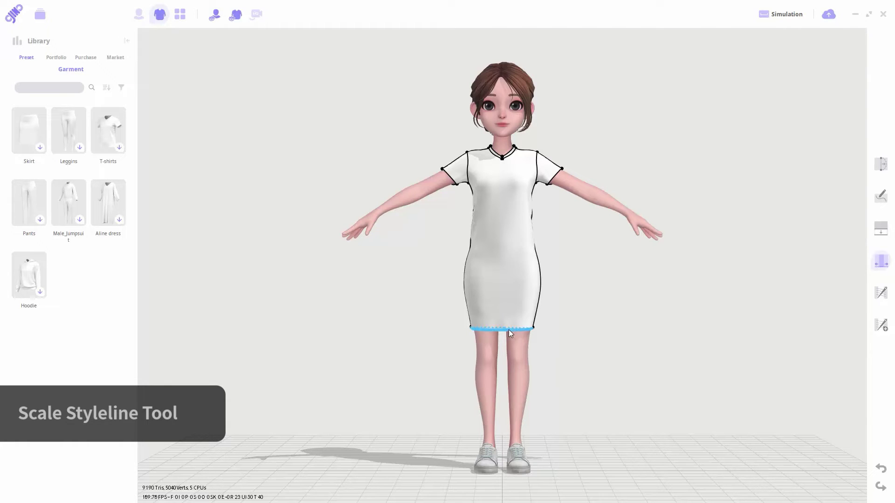
- Scale the dress's hem styleline outward with the Scale Styleline tool and simulate the result
{"action": "left_click", "coordinate": [521, 329]}
{"action": "left_click_drag", "start_coordinate": [520, 330], "coordinate": [535, 327]}
{"action": "key", "text": "space"}
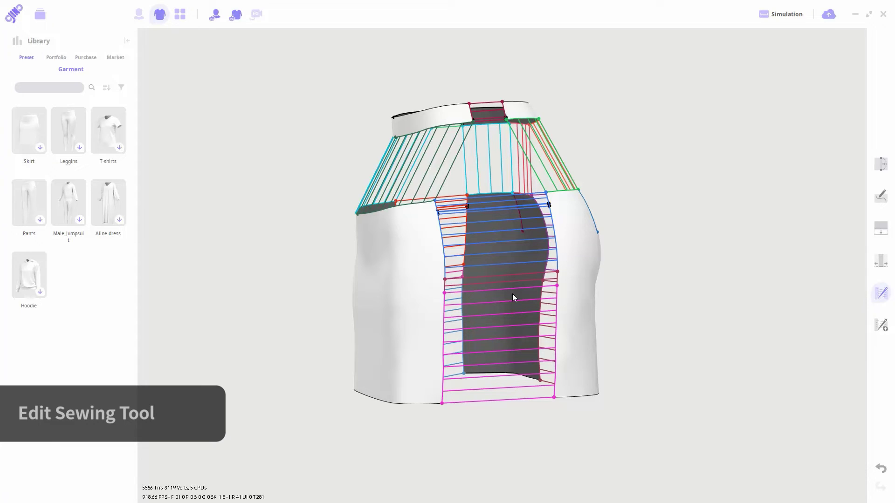
- Shorten the lower sewing line between the skirt's two open panels by raising both of its hem-side end points to matching heights
{"action": "left_click", "coordinate": [441, 404]}
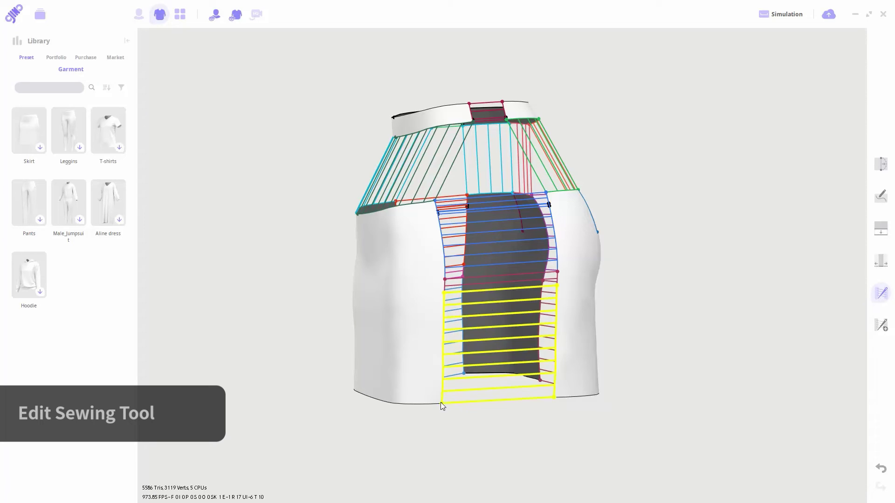
{"action": "left_click_drag", "start_coordinate": [440, 402], "coordinate": [442, 350]}
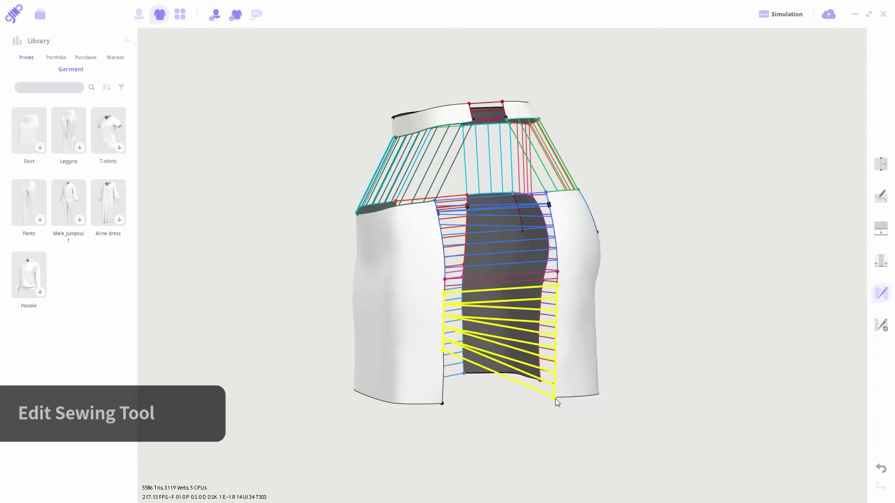
{"action": "left_click_drag", "start_coordinate": [555, 399], "coordinate": [556, 323]}
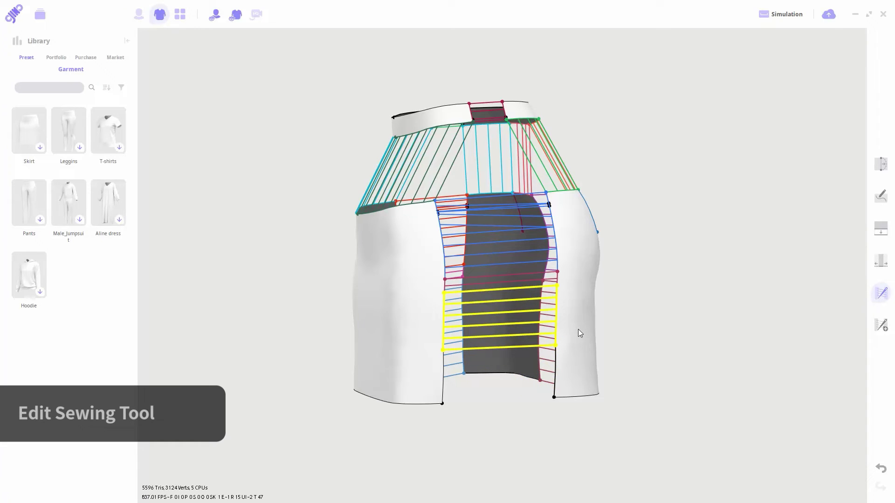
- Delete the selected lower sewing line on the skirt and simulate the garment
{"action": "key", "text": "Delete"}
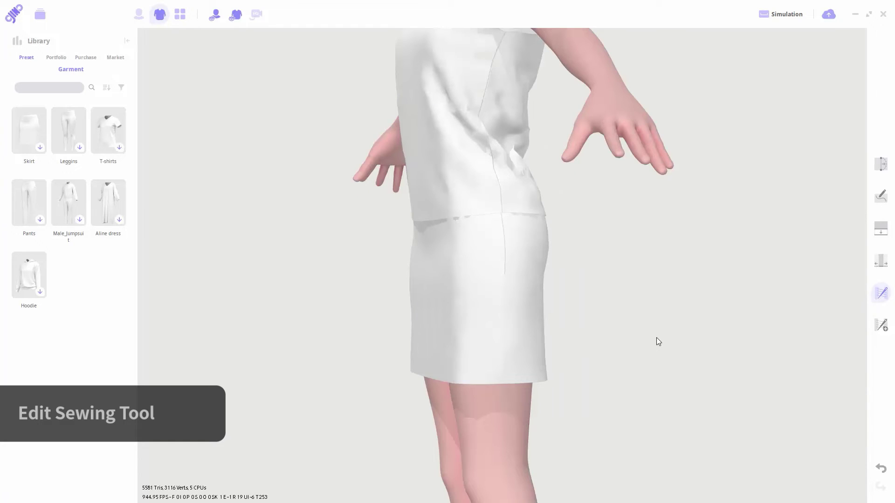
{"action": "key", "text": "space"}
{"action": "key", "text": "space"}
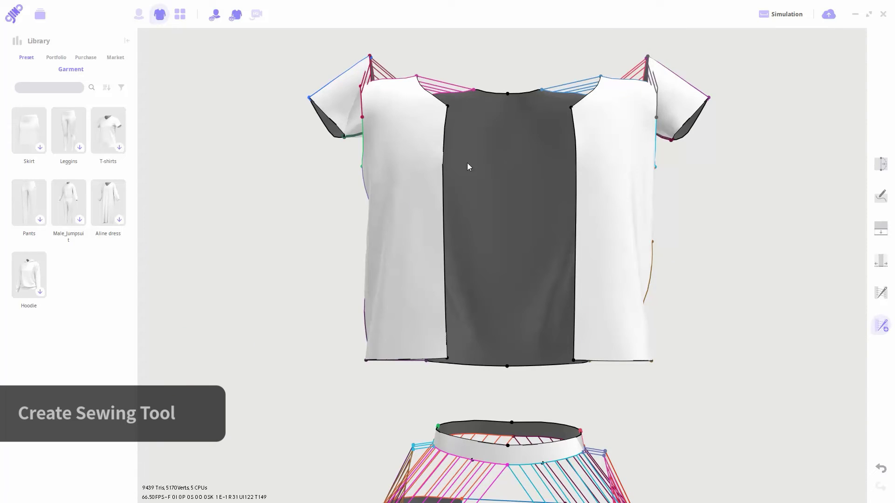
- Sew the T-shirt's two front panels together along their full centre edges from neckline to hem, and simulate
{"action": "left_click", "coordinate": [447, 107]}
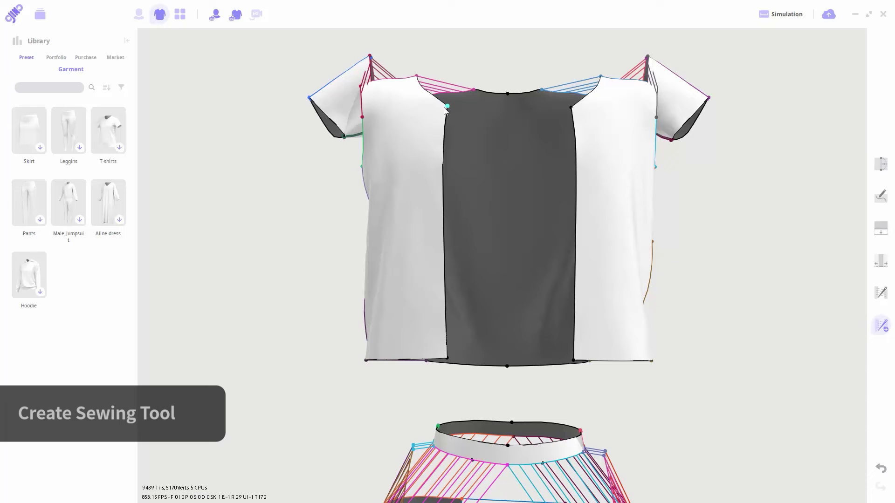
{"action": "left_click", "coordinate": [447, 358]}
{"action": "left_click", "coordinate": [572, 108]}
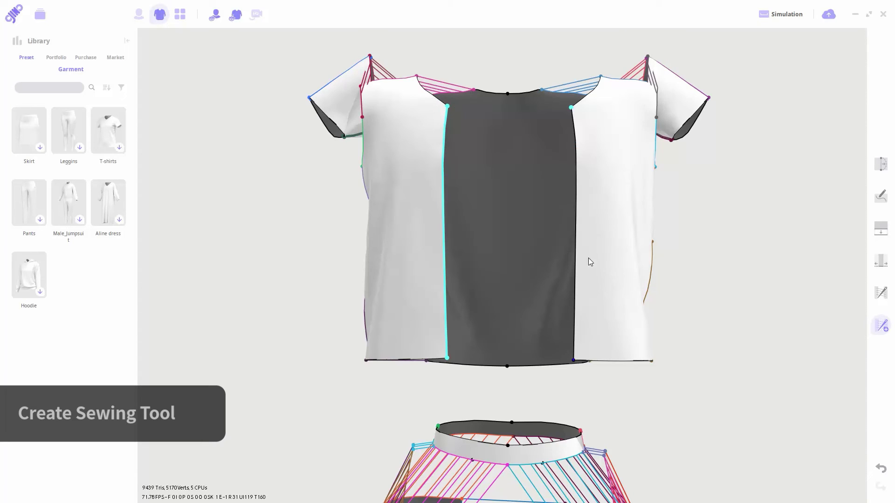
{"action": "left_click", "coordinate": [573, 360]}
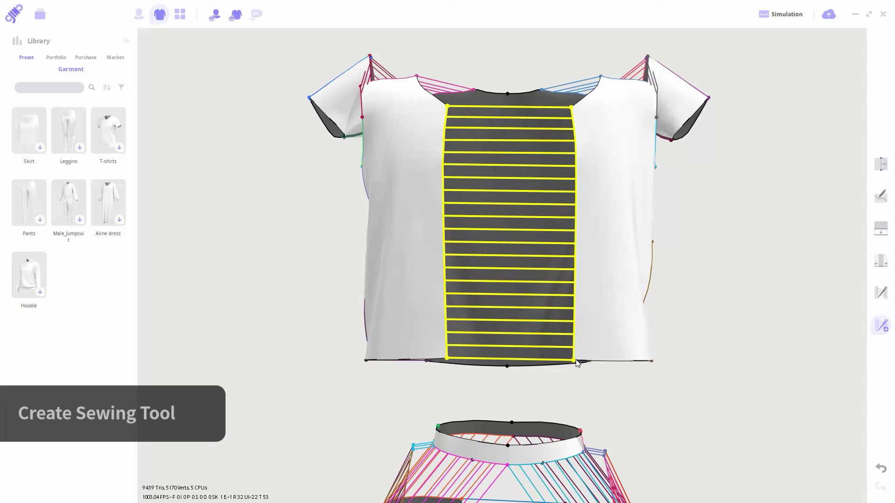
{"action": "key", "text": "space"}
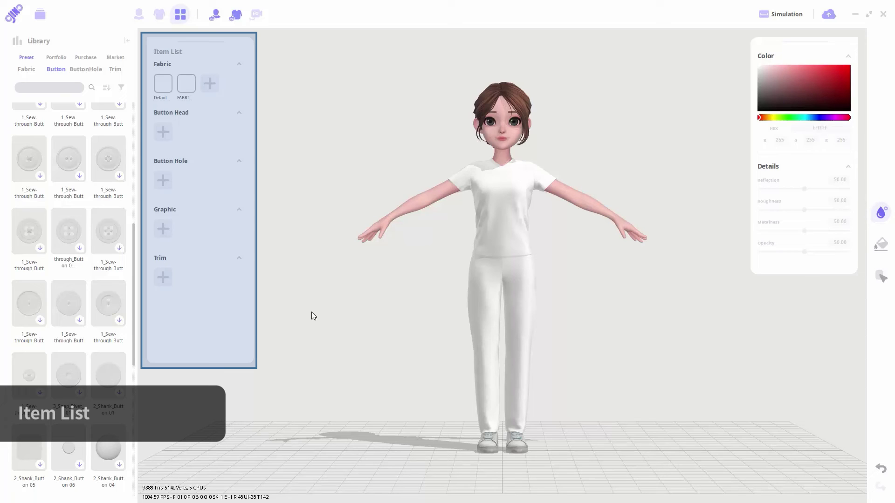
- Add the 2_Shank_Button_05 and 1_Sew-through_Button_08 preset buttons to the item list's button heads
{"action": "left_click_drag", "start_coordinate": [70, 317], "coordinate": [175, 147]}
{"action": "left_click_drag", "start_coordinate": [68, 278], "coordinate": [180, 137]}
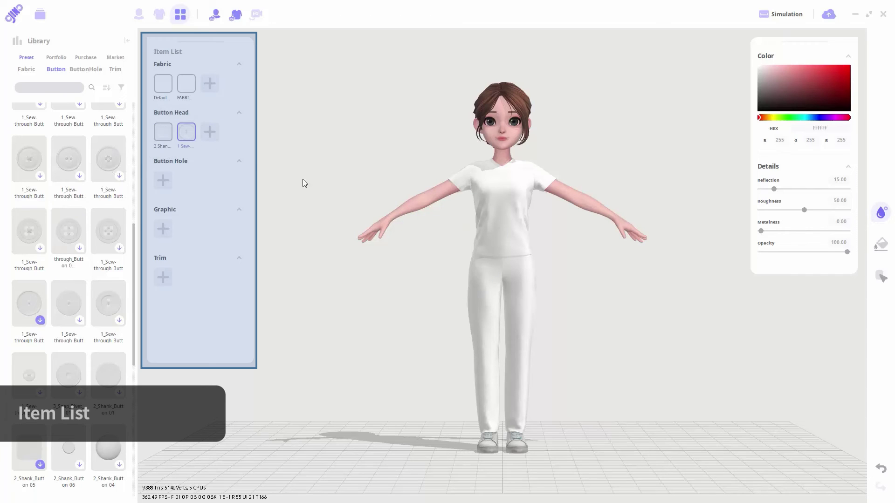
- Import the Logo image as a graphic and place it on the chest of the T-shirt
{"action": "left_click", "coordinate": [163, 229]}
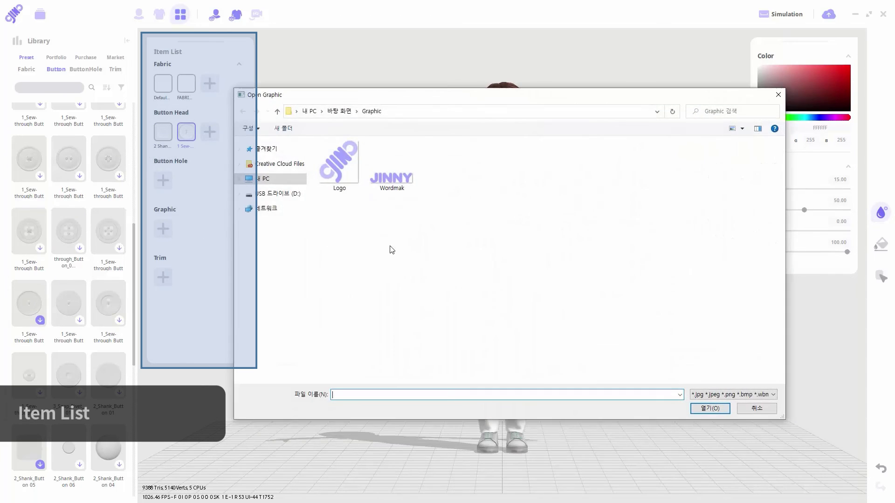
{"action": "left_click", "coordinate": [350, 175]}
{"action": "left_click", "coordinate": [699, 409]}
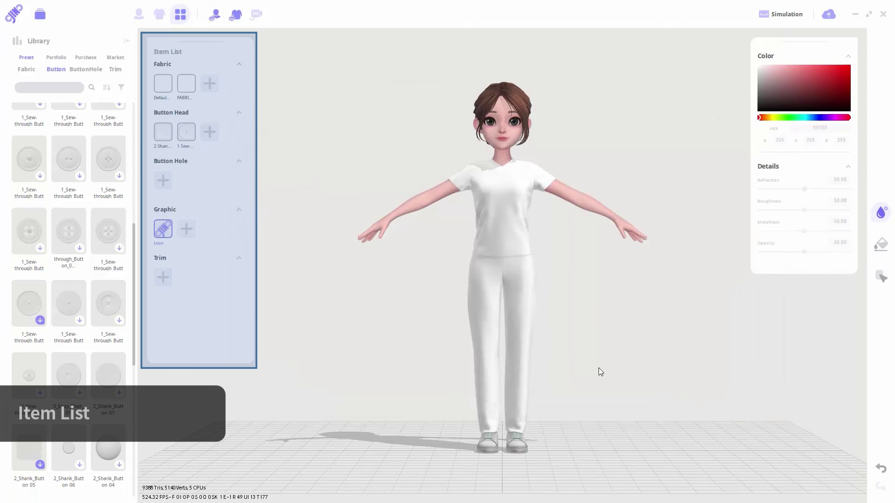
{"action": "left_click_drag", "start_coordinate": [163, 229], "coordinate": [499, 200]}
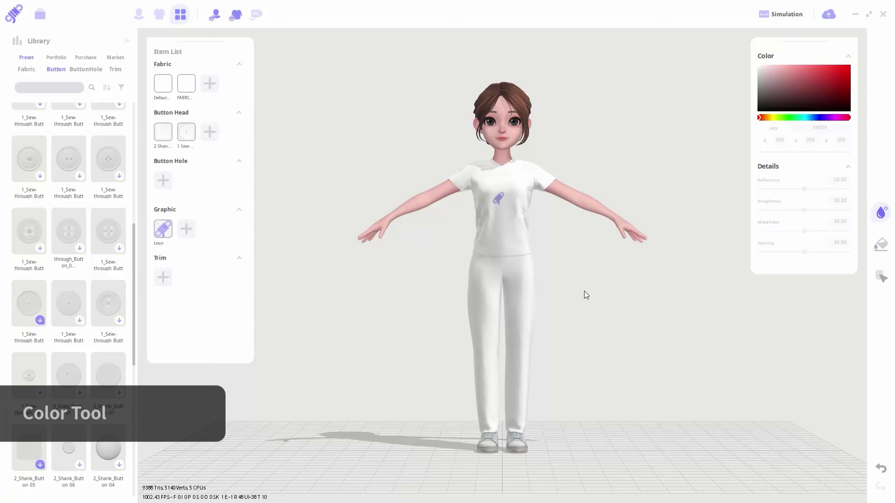
- Recolour the T-shirt fabric to red D45A5A and try adjusting its reflection
{"action": "left_click", "coordinate": [521, 237]}
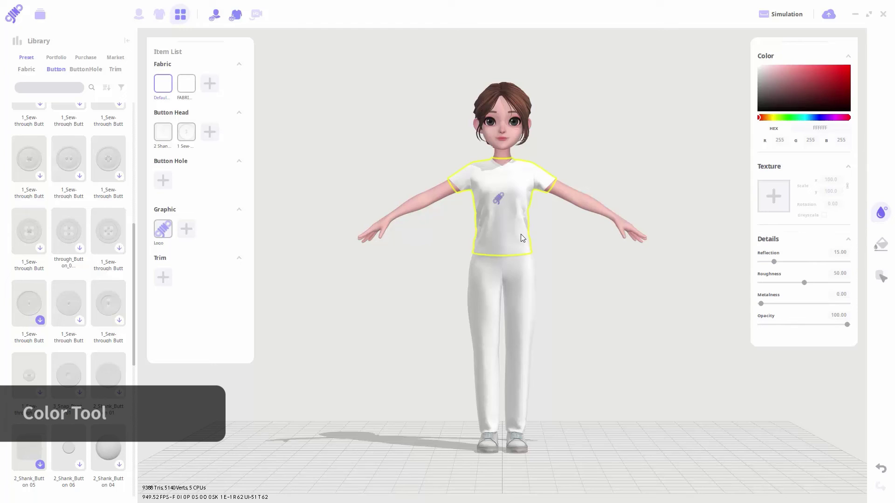
{"action": "left_click", "coordinate": [800, 74]}
{"action": "left_click", "coordinate": [784, 75]}
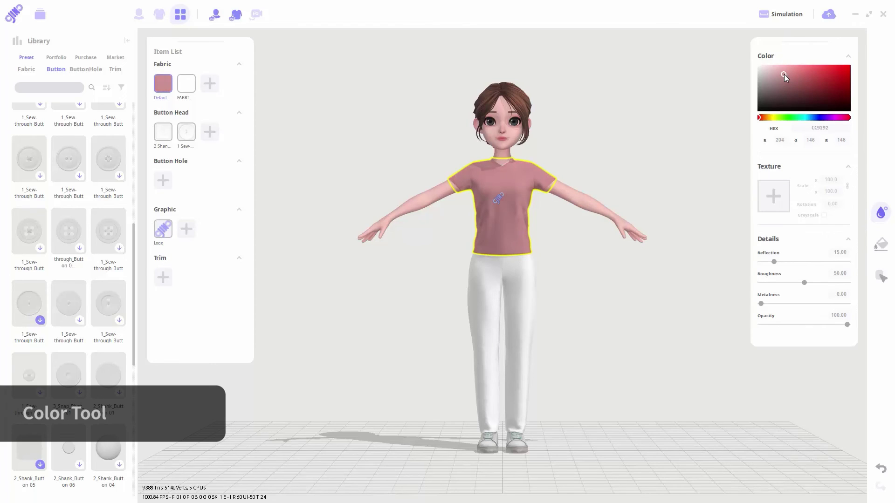
{"action": "left_click", "coordinate": [811, 73]}
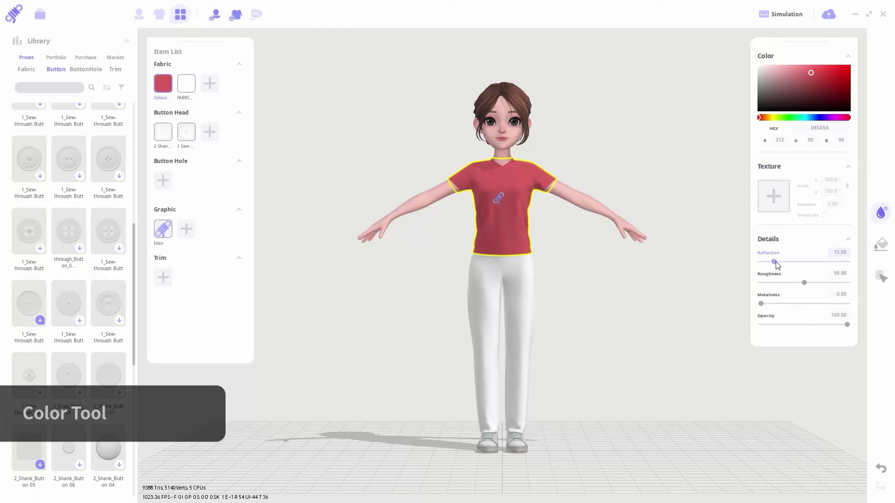
{"action": "left_click_drag", "start_coordinate": [774, 261], "coordinate": [779, 283]}
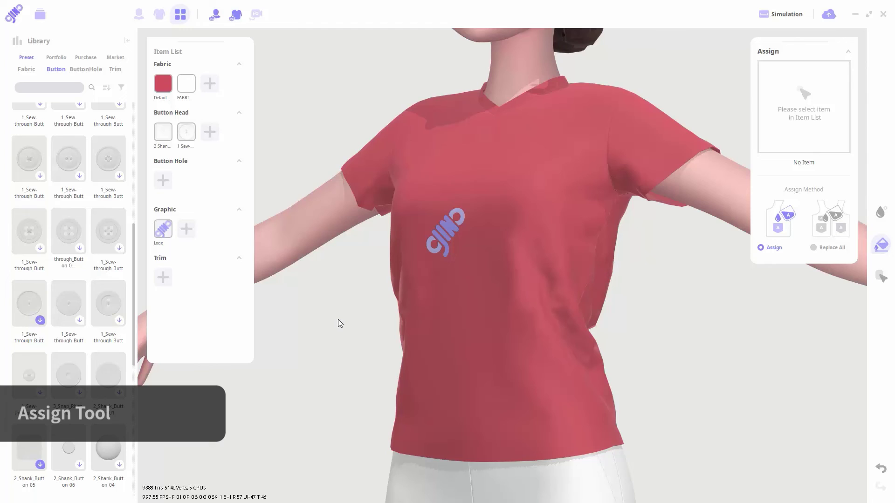
- Assign nine 1_Sew-through_Button_08 buttons to the T-shirt front in two vertical columns, five beside the logo and four below it
{"action": "left_click", "coordinate": [189, 135]}
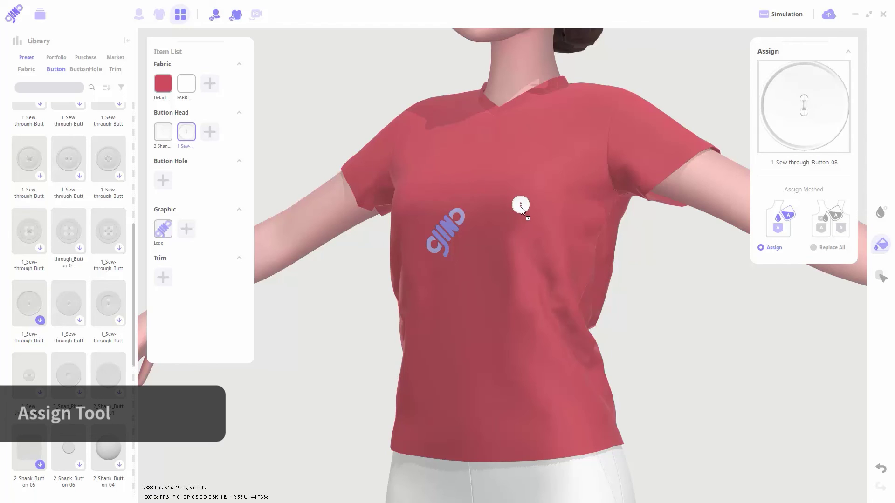
{"action": "left_click", "coordinate": [520, 207]}
{"action": "left_click", "coordinate": [521, 260]}
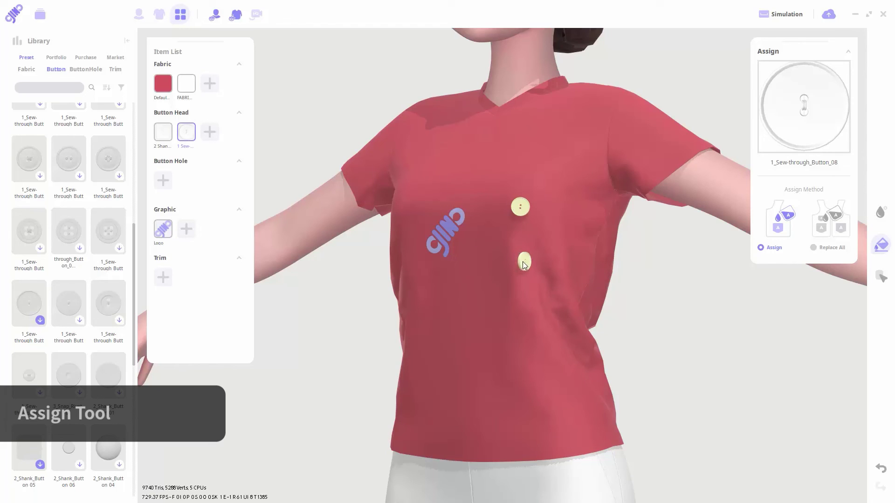
{"action": "left_click", "coordinate": [525, 317]}
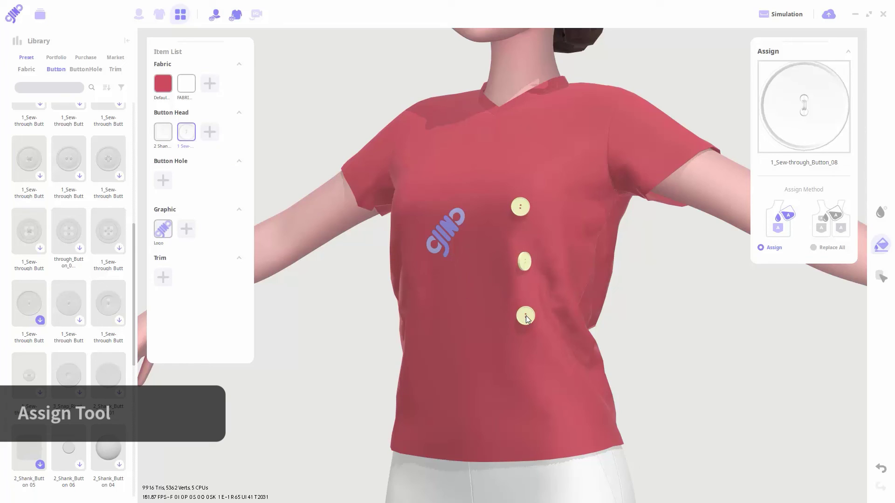
{"action": "left_click", "coordinate": [527, 359]}
{"action": "left_click", "coordinate": [527, 396]}
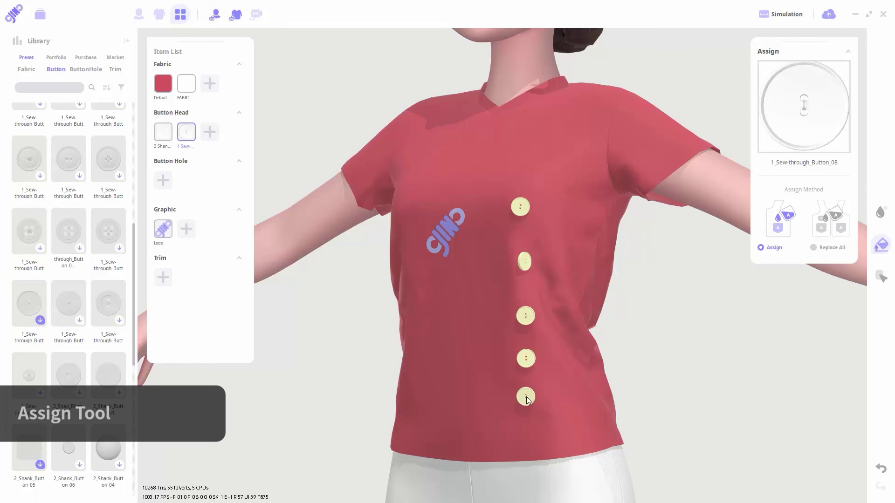
{"action": "left_click", "coordinate": [488, 399]}
{"action": "left_click", "coordinate": [485, 356]}
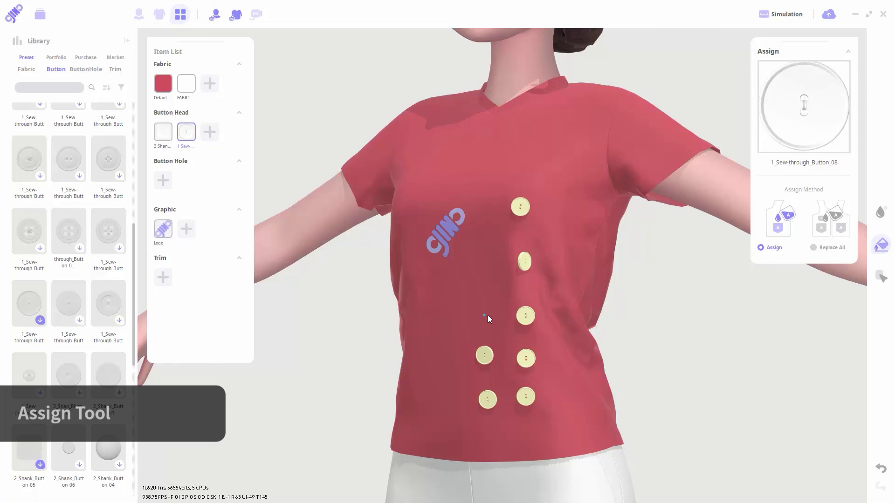
{"action": "left_click", "coordinate": [487, 316]}
{"action": "left_click", "coordinate": [487, 260]}
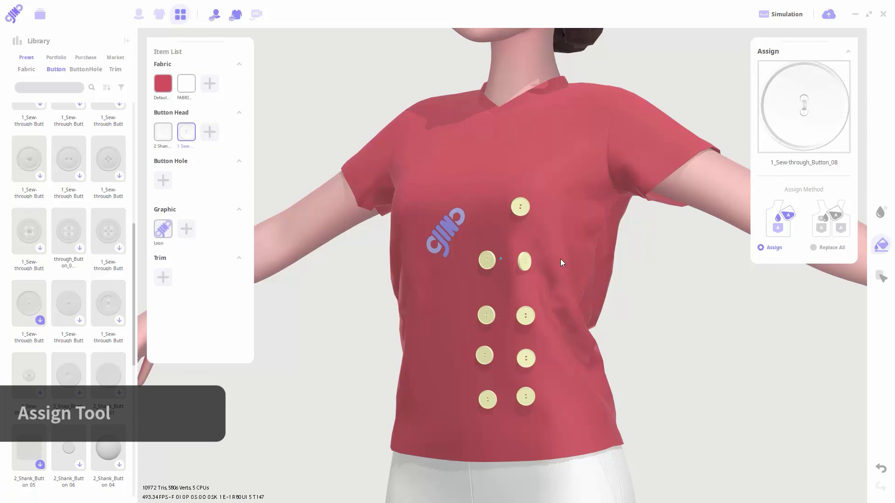
- Replace all the round buttons on the T-shirt with 2_Shank_Button_05 using the Replace All assign method
{"action": "left_click", "coordinate": [813, 248]}
{"action": "left_click", "coordinate": [163, 132]}
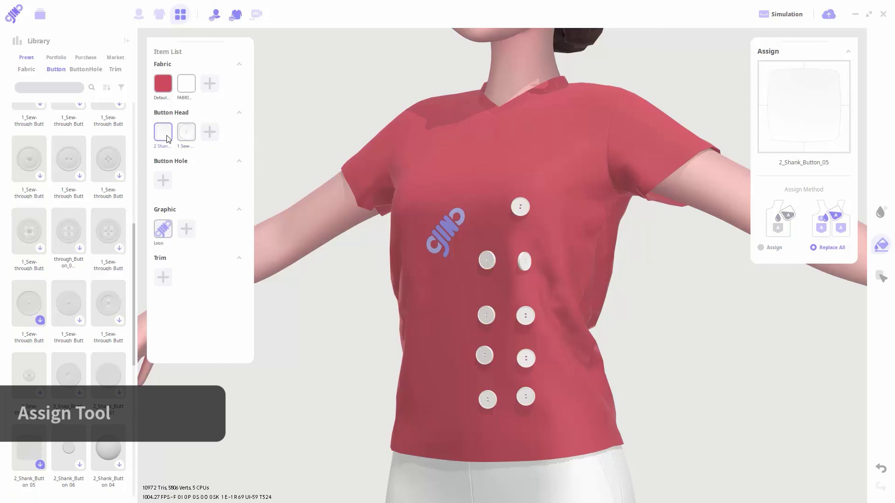
{"action": "left_click", "coordinate": [489, 264]}
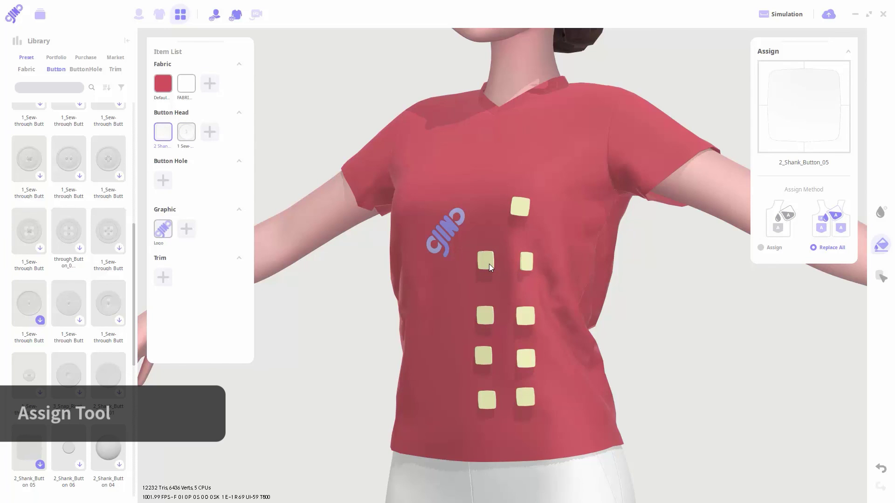
{"action": "key", "text": "Escape"}
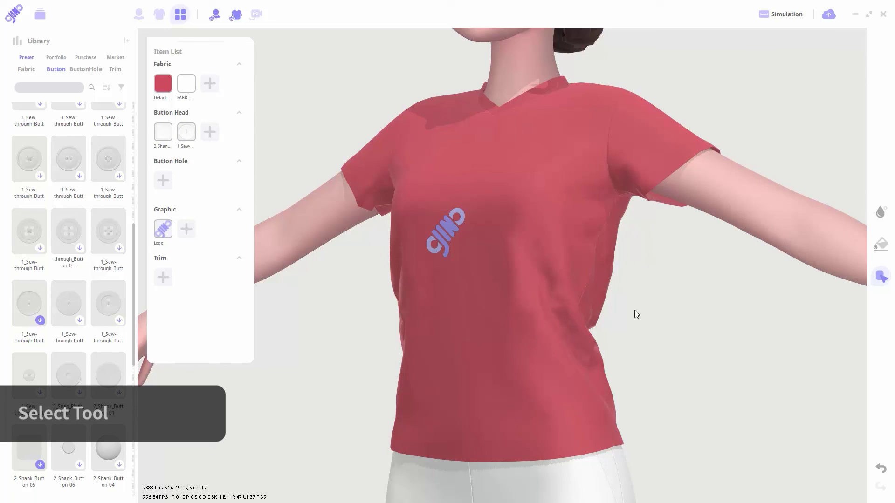
- Move the logo graphic across to the other side of the T-shirt's chest and enlarge it to about twice its size
{"action": "left_click", "coordinate": [445, 233]}
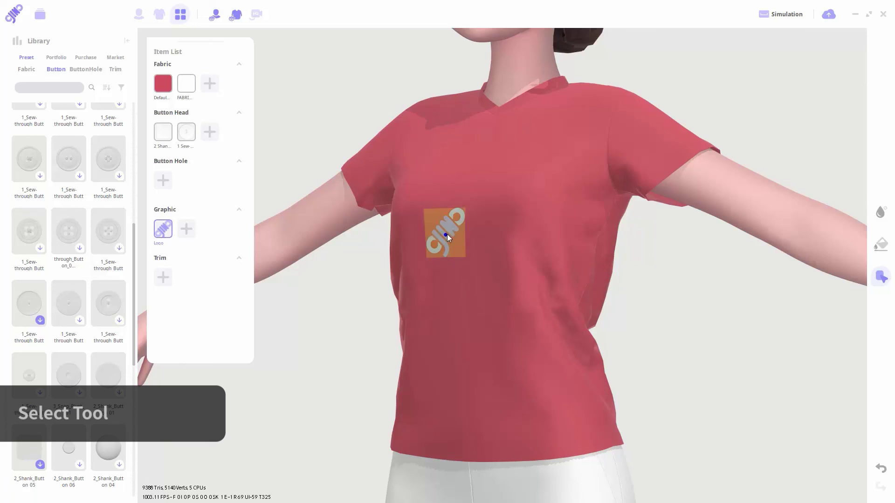
{"action": "left_click_drag", "start_coordinate": [447, 234], "coordinate": [525, 193]}
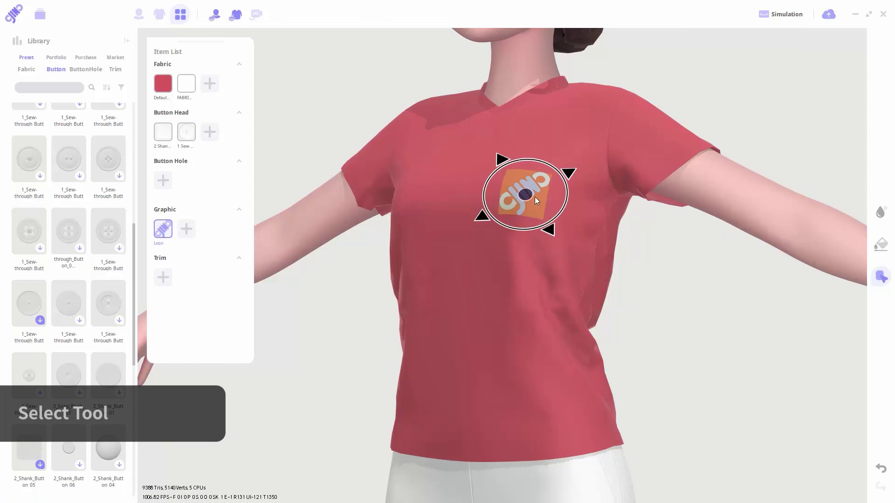
{"action": "left_click_drag", "start_coordinate": [553, 232], "coordinate": [587, 278]}
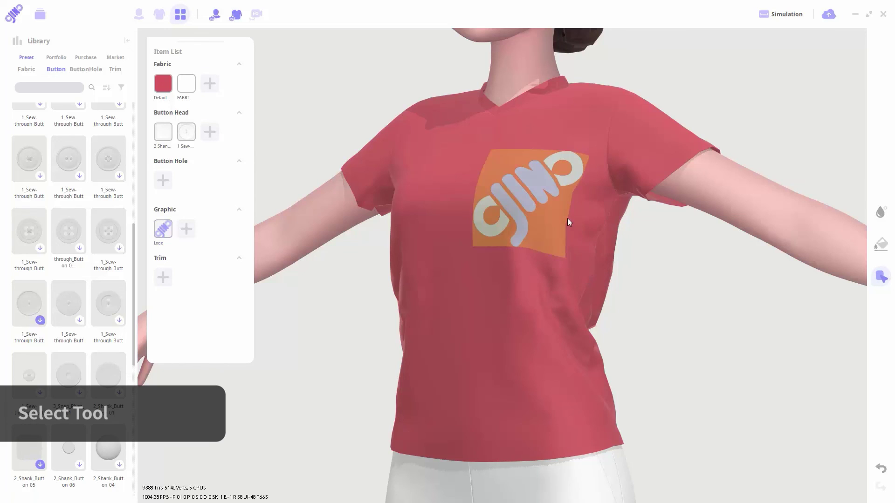
{"action": "left_click_drag", "start_coordinate": [568, 216], "coordinate": [567, 218]}
{"action": "left_click", "coordinate": [652, 264]}
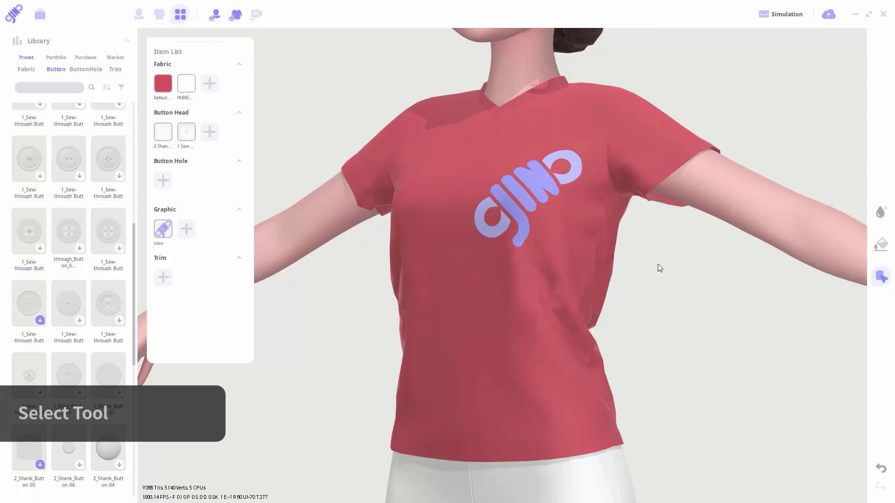